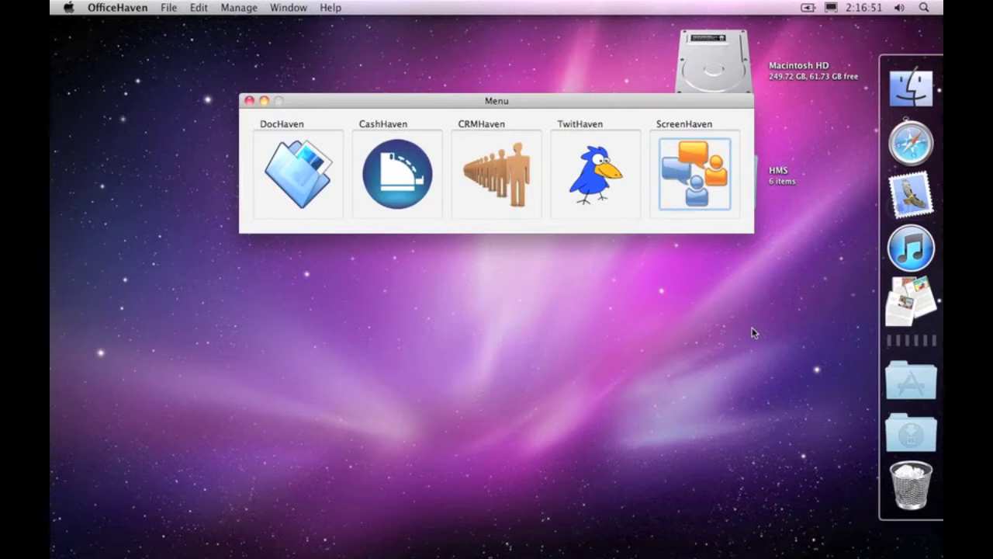
- Open ScreenHaven's Publish window from the OfficeHaven menu and close the Subscribe window
left_click(698, 172)
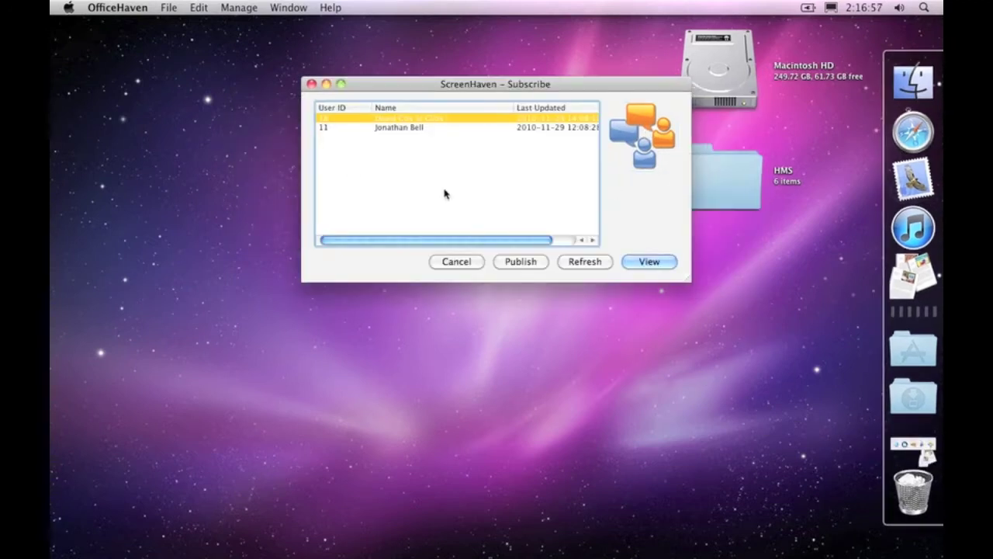
left_click(521, 263)
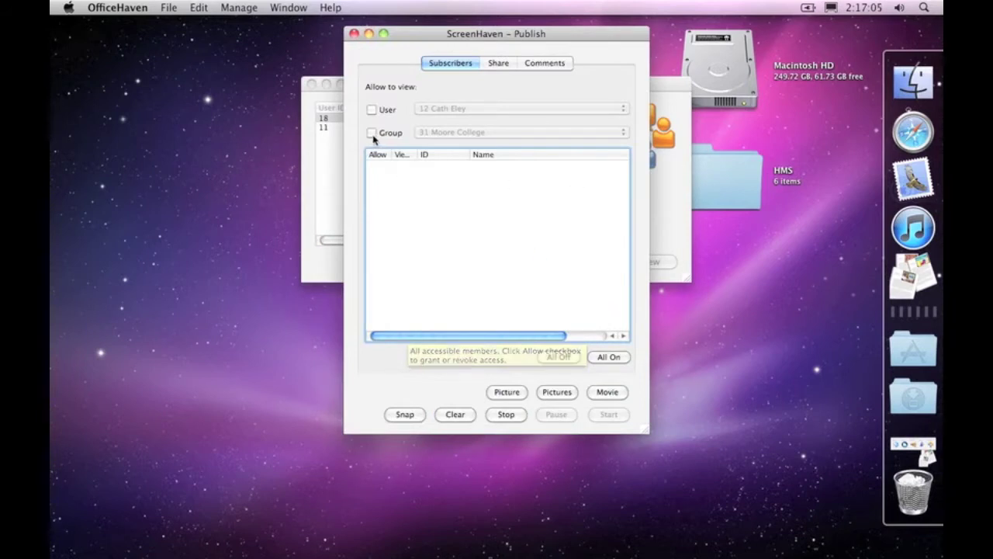
left_click(310, 83)
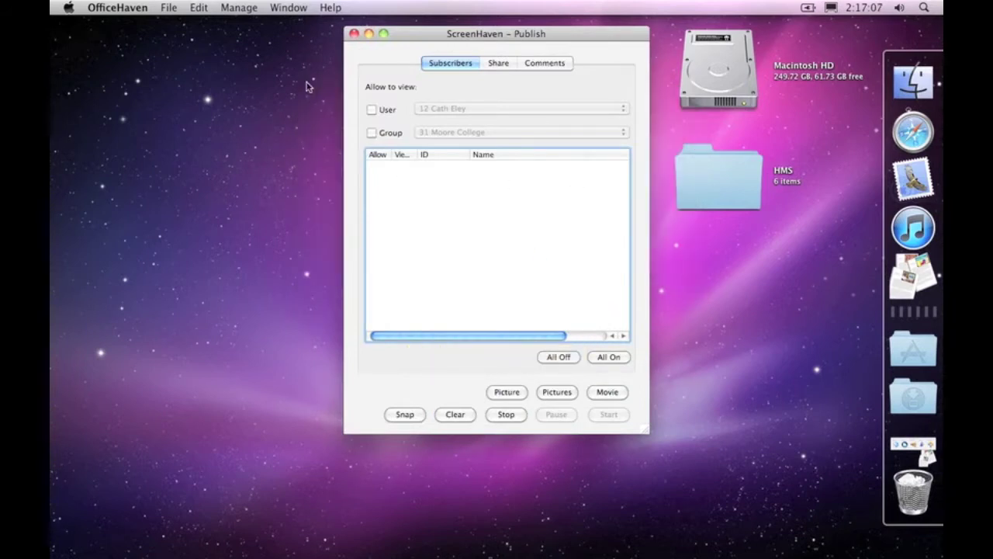
- Allow viewing by group and choose 4 St Giles as the group permitted to see the shared screen
left_click(373, 133)
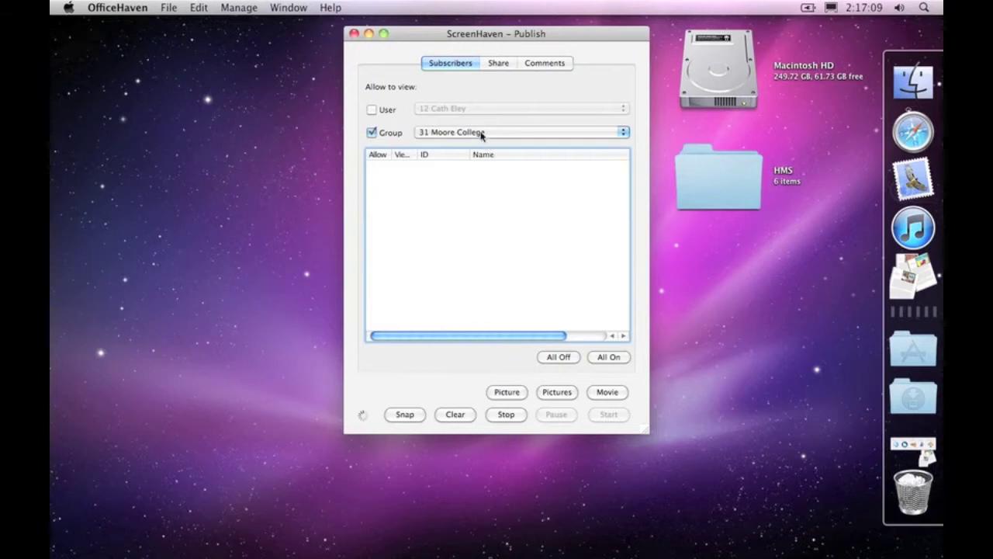
left_click(481, 133)
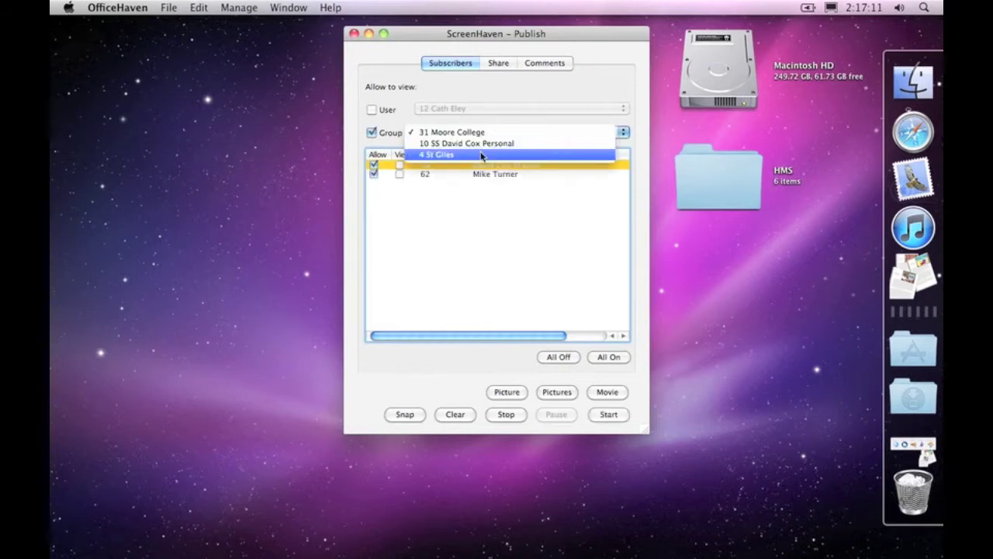
left_click(516, 167)
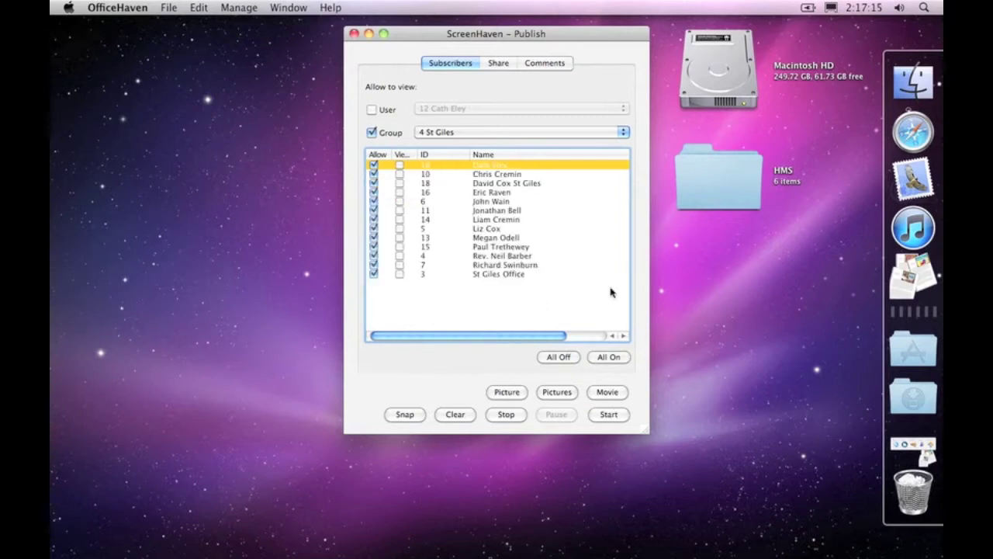
- Review the comments and the screen-sharing settings in the Publish window, moving the window aside to uncover the desktop
left_click(552, 66)
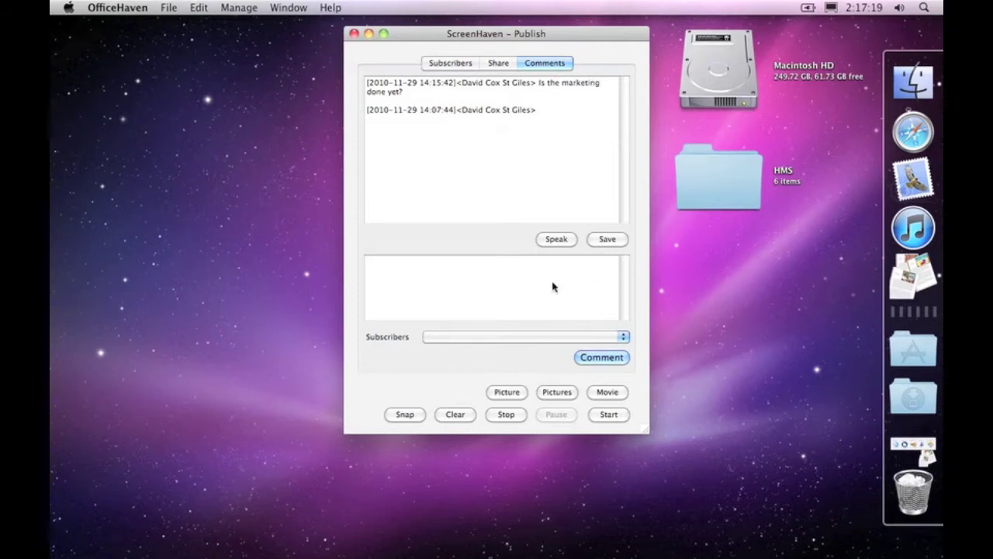
left_click_drag(437, 35, 592, 76)
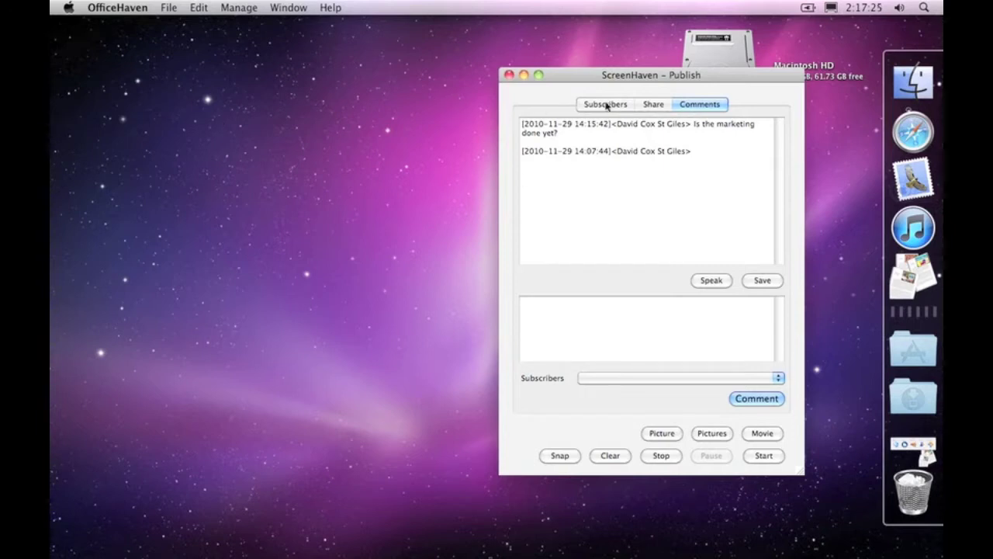
left_click(655, 104)
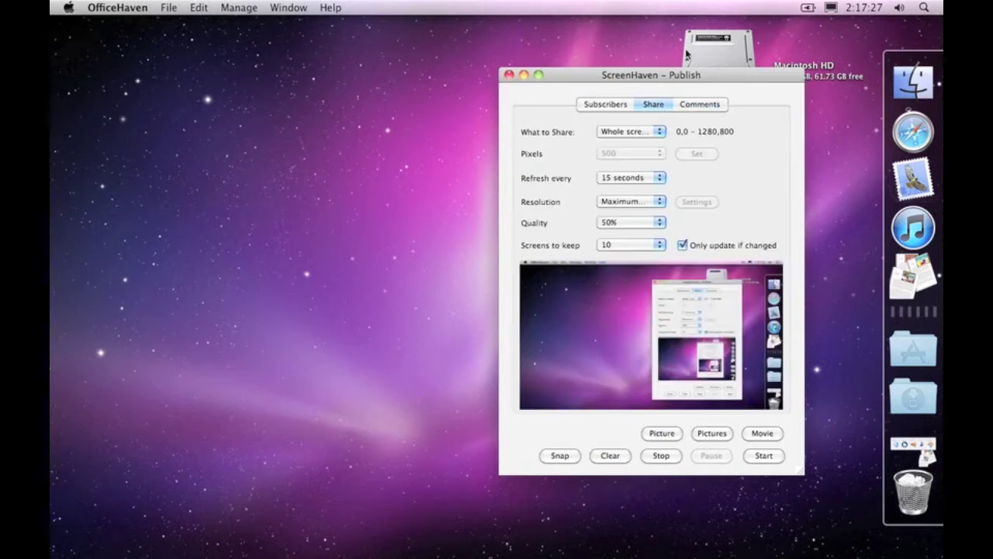
left_click_drag(683, 74, 730, 73)
left_click(737, 104)
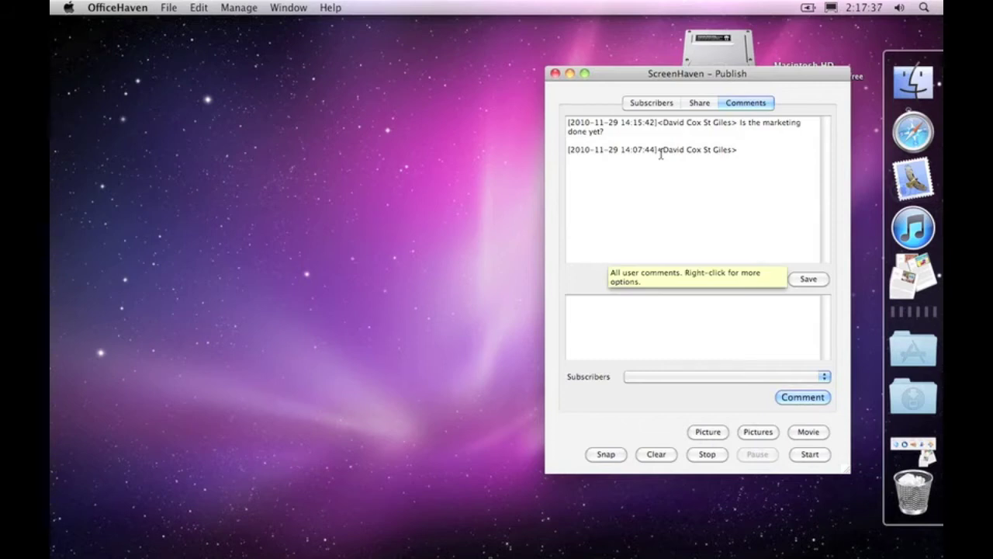
- Start publishing the screen, move the Publish window back towards the middle of the desktop, and pause publishing
left_click(810, 454)
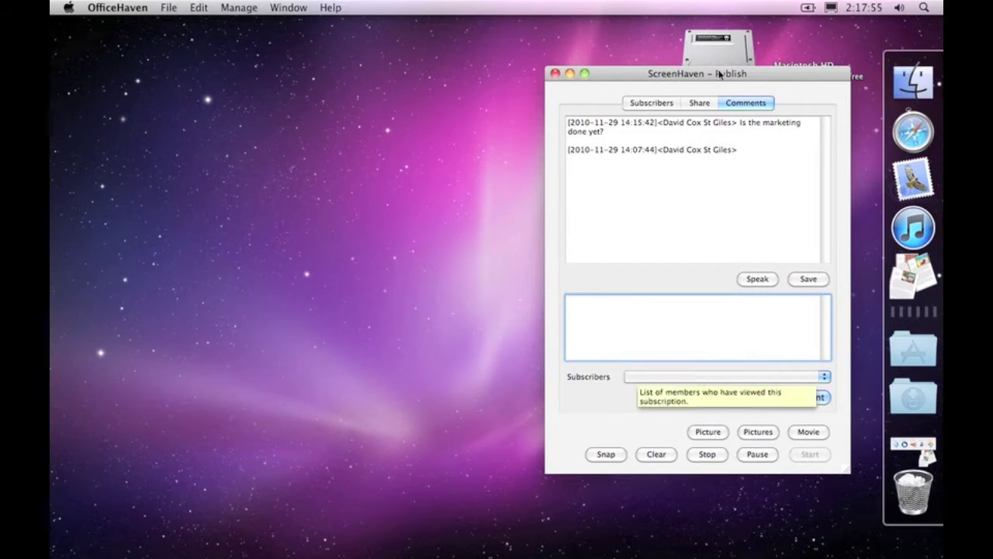
left_click_drag(721, 74, 472, 46)
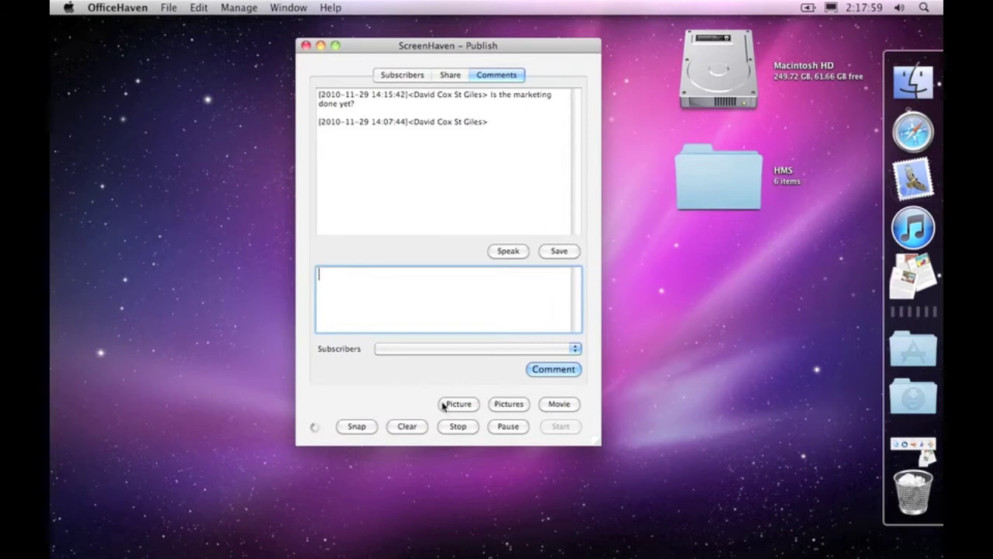
left_click(505, 426)
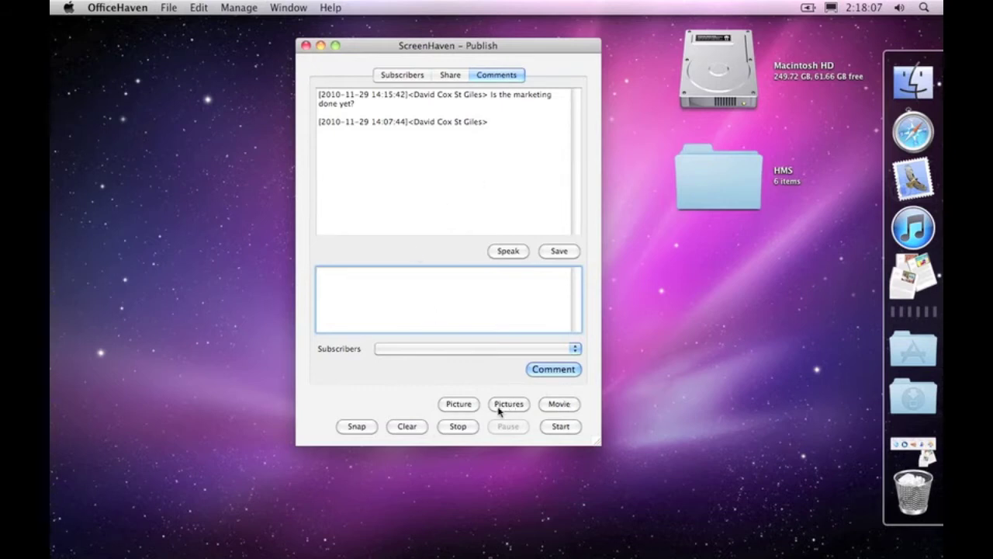
- Save the latest snapshot as a JPEG picture on the Desktop under the suggested name and preview the saved file
left_click(466, 405)
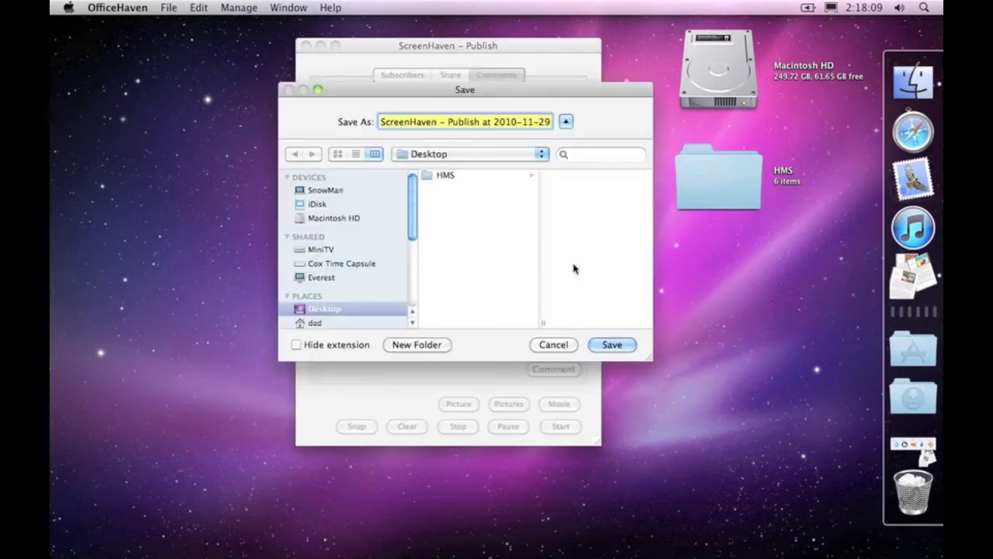
left_click(617, 345)
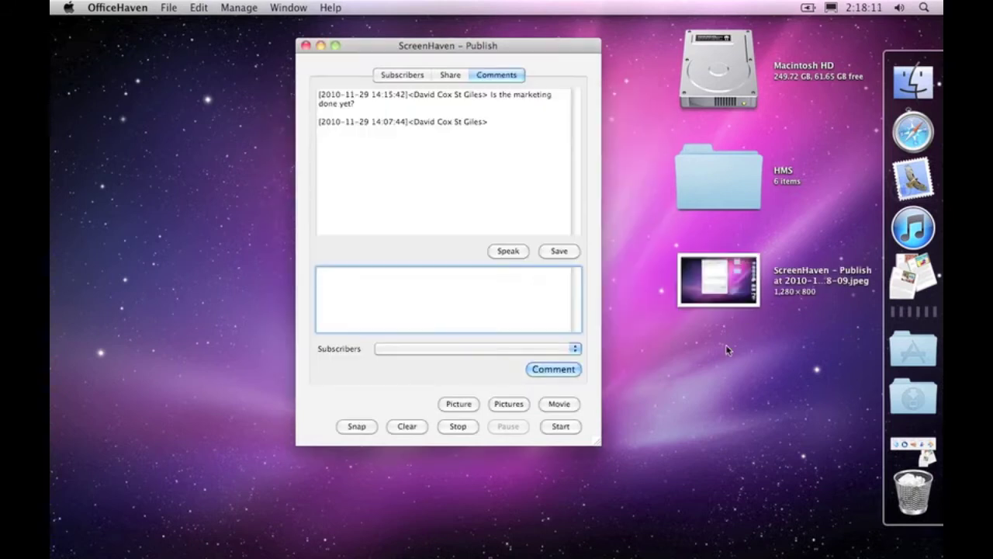
left_click(719, 273)
key("space")
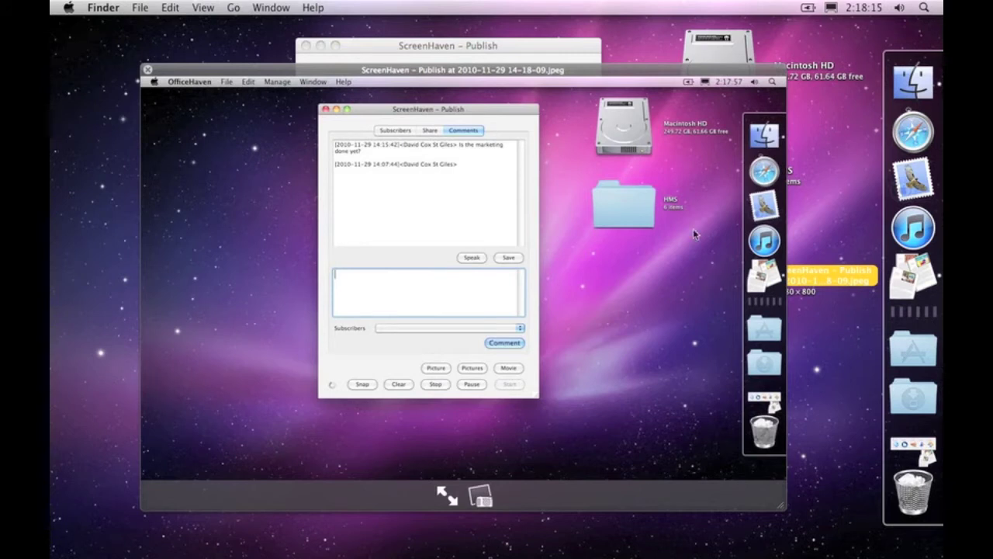
key("space")
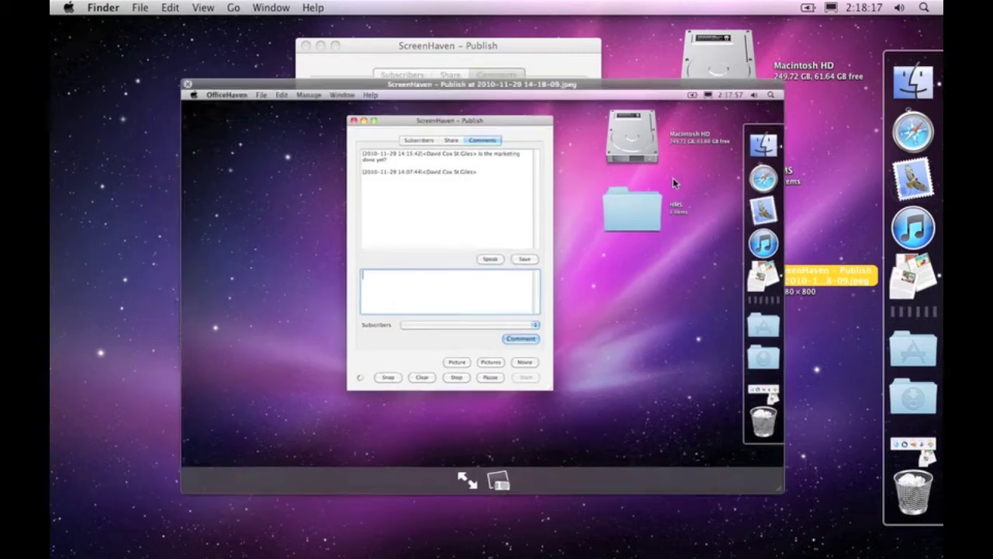
left_click(530, 310)
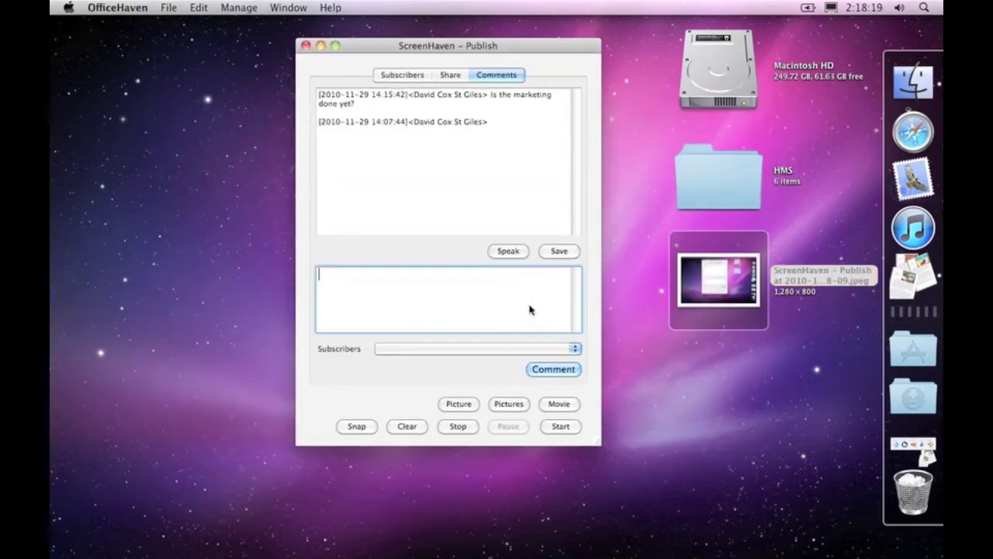
- Export all the snapshots as pictures to the Desktop and open the resulting ScreenHaven JPEGs folder
left_click(508, 404)
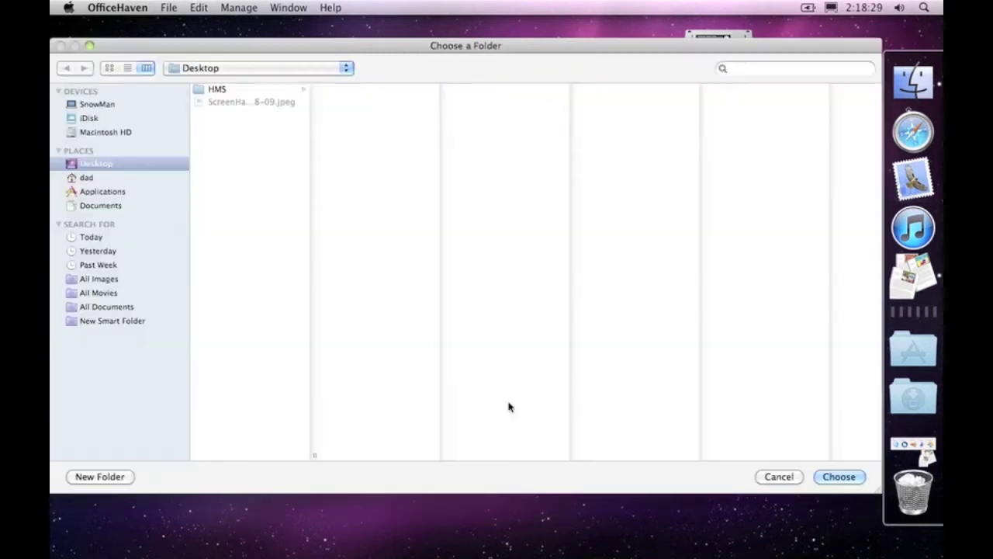
left_click(841, 477)
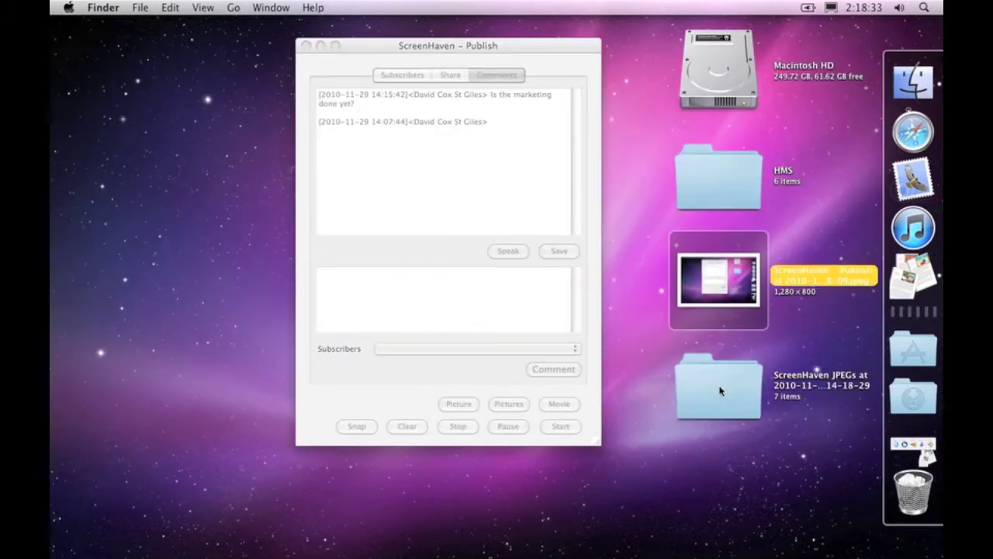
left_click(720, 391)
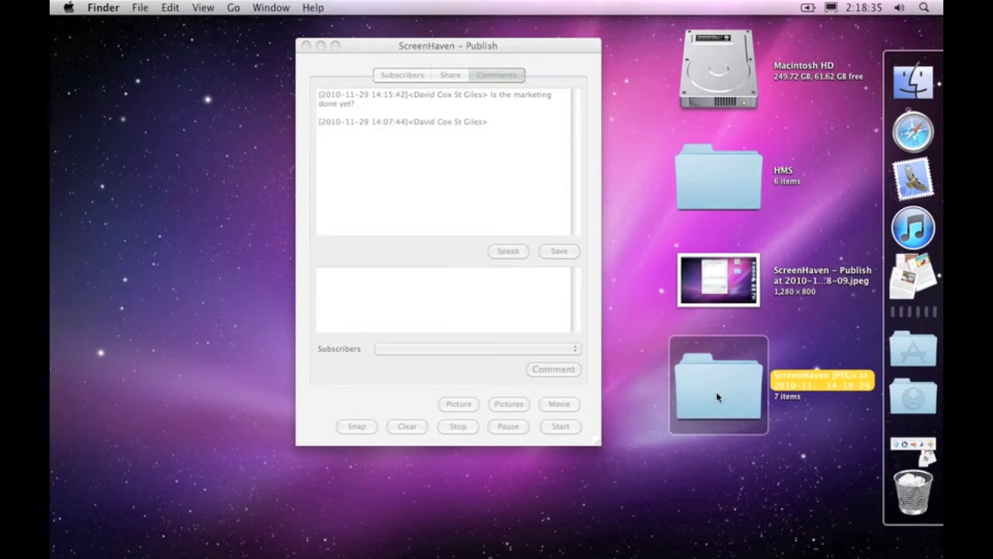
double_click(717, 392)
key("Right")
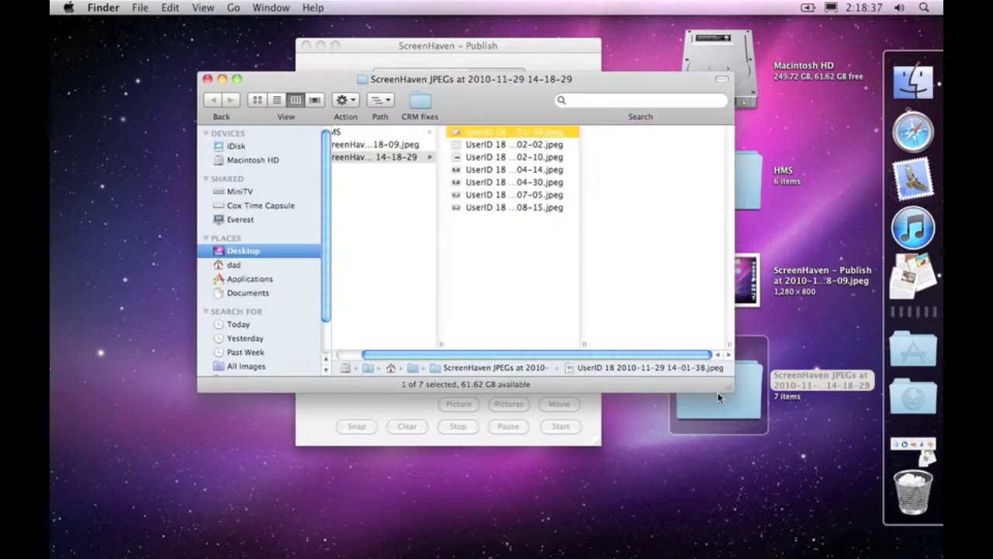
- Look through the exported JPEGs in the folder, preview the last one, and close the folder window
key("Down")
key("Down")
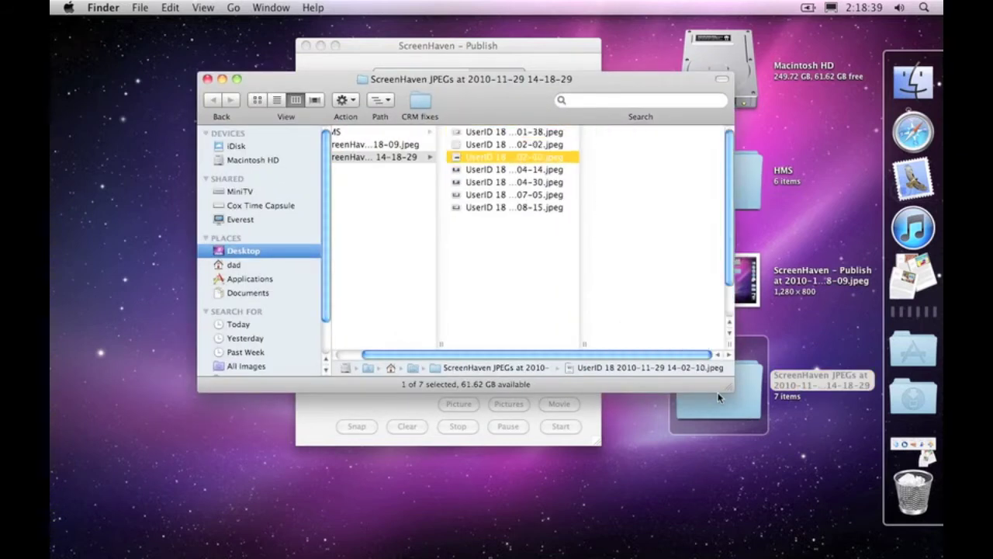
key("Down")
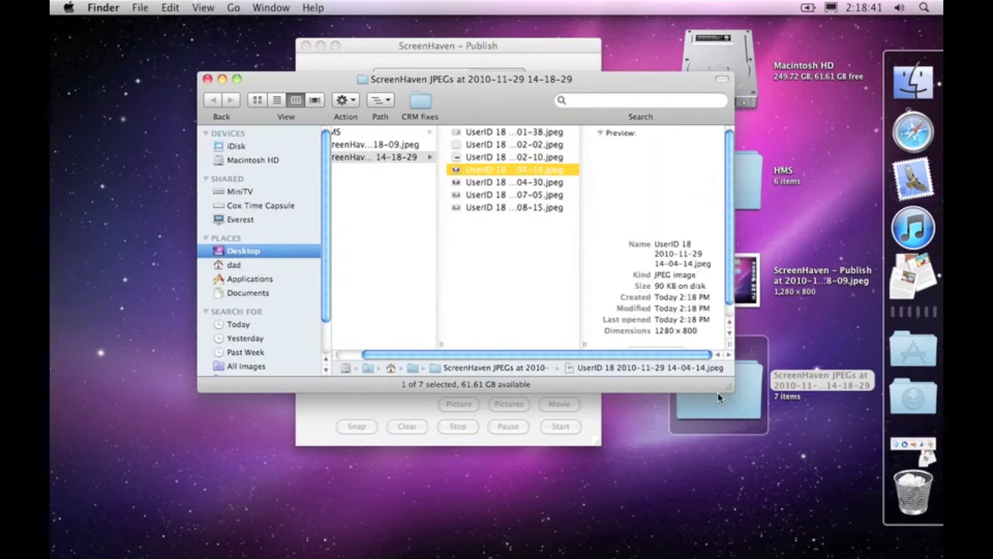
key("Down")
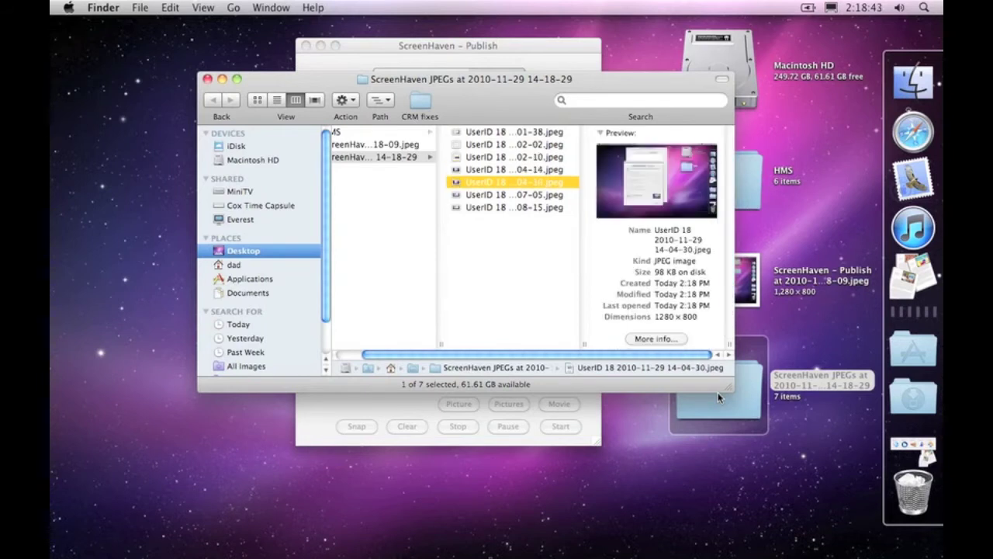
key("Down")
key("Down")
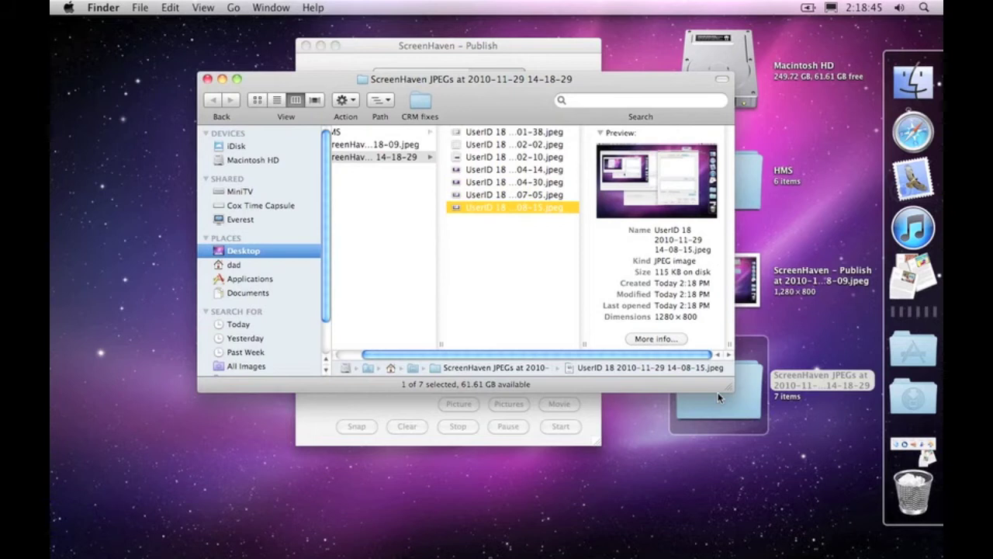
key("space")
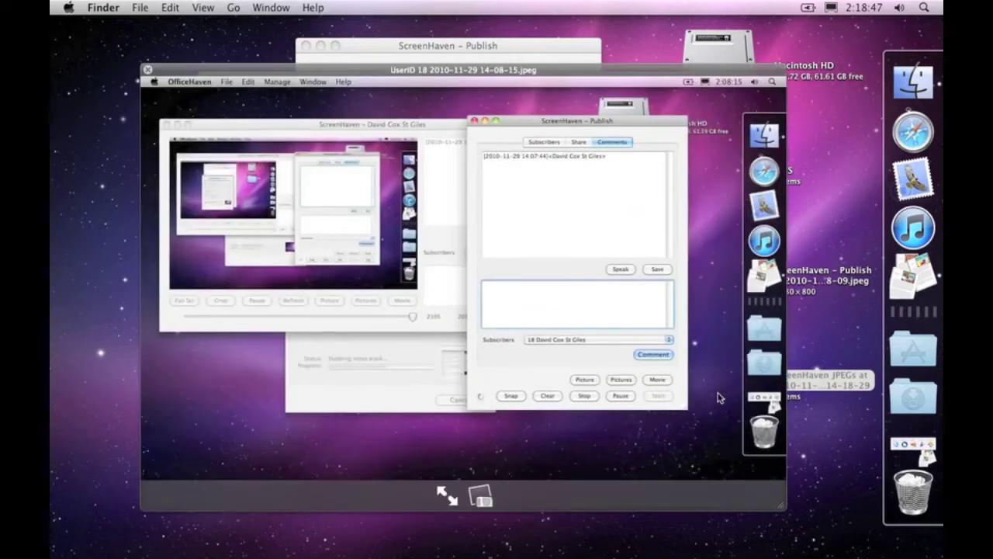
key("space")
key("super+w")
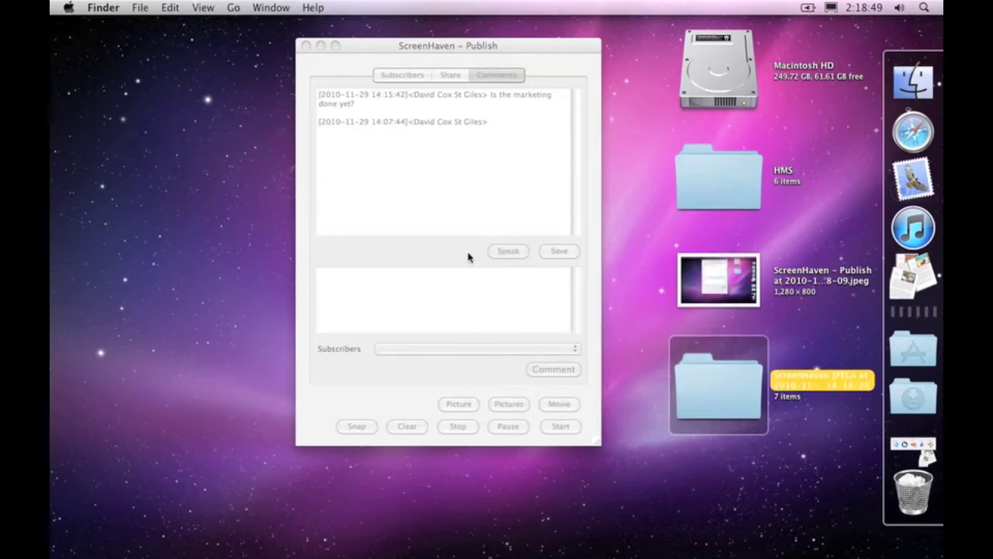
- Return to the Publish window and save all the snapshots as a movie on the Desktop under the suggested name
left_click(466, 311)
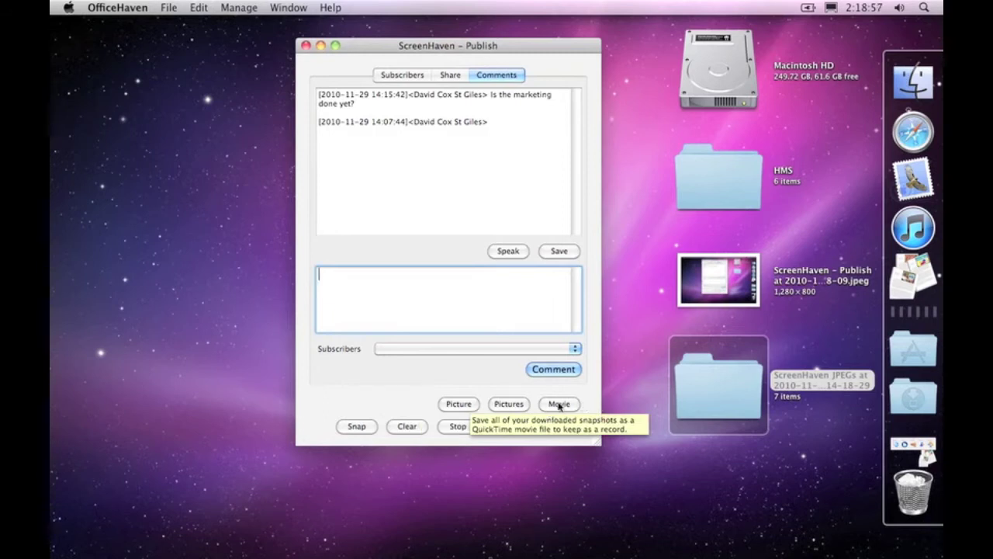
left_click(636, 363)
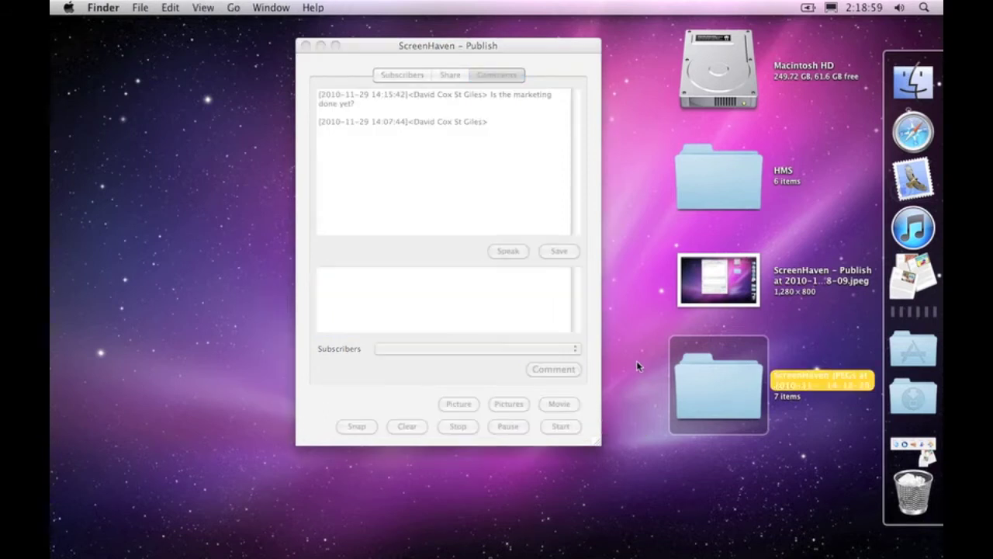
left_click(636, 401)
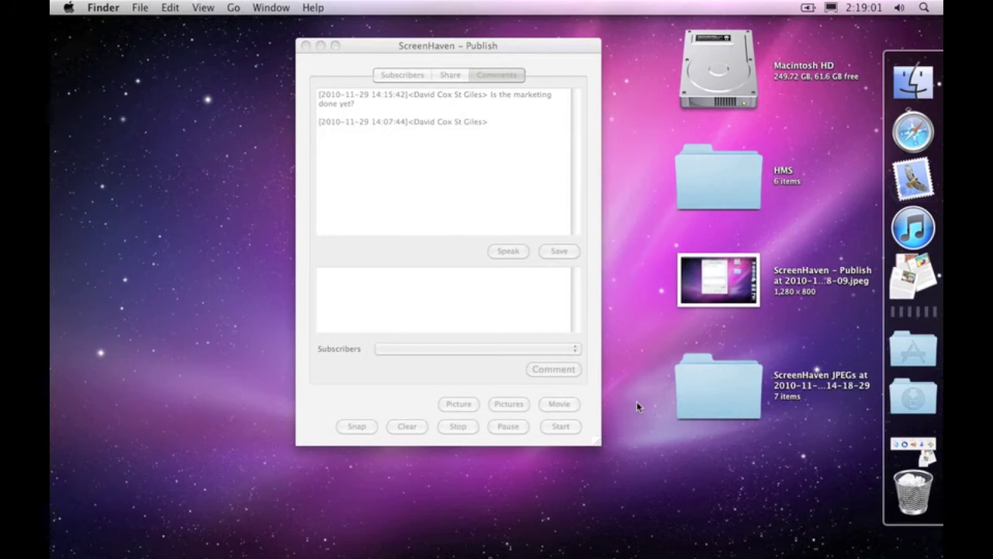
left_click(583, 401)
left_click(565, 409)
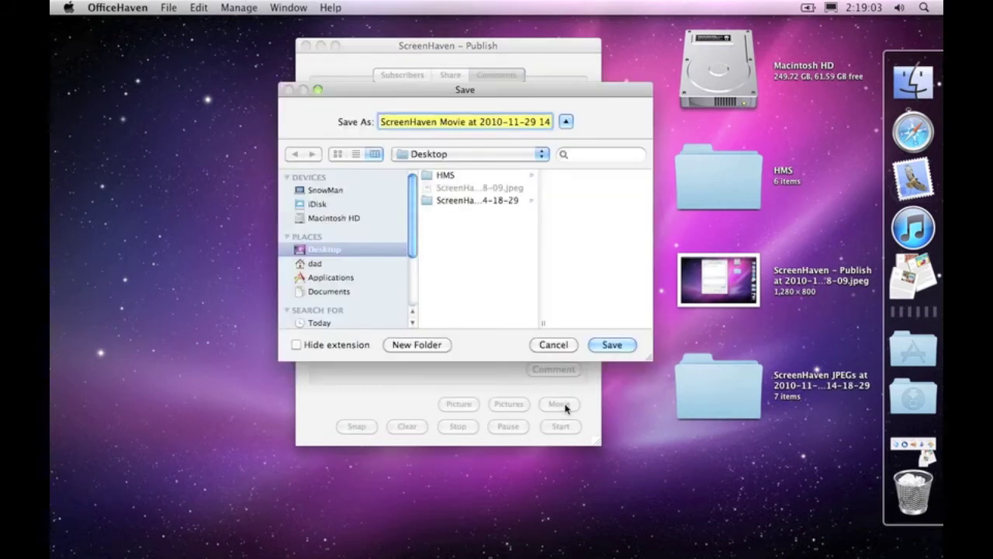
left_click(610, 345)
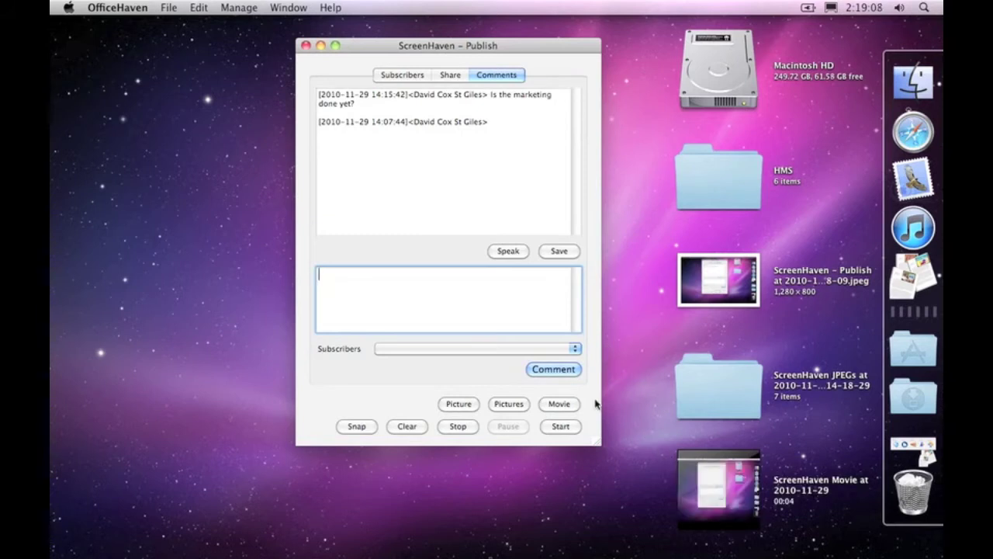
- Preview the saved ScreenHaven Movie file on the Desktop, close the preview and deselect the file
mouse_move(712, 467)
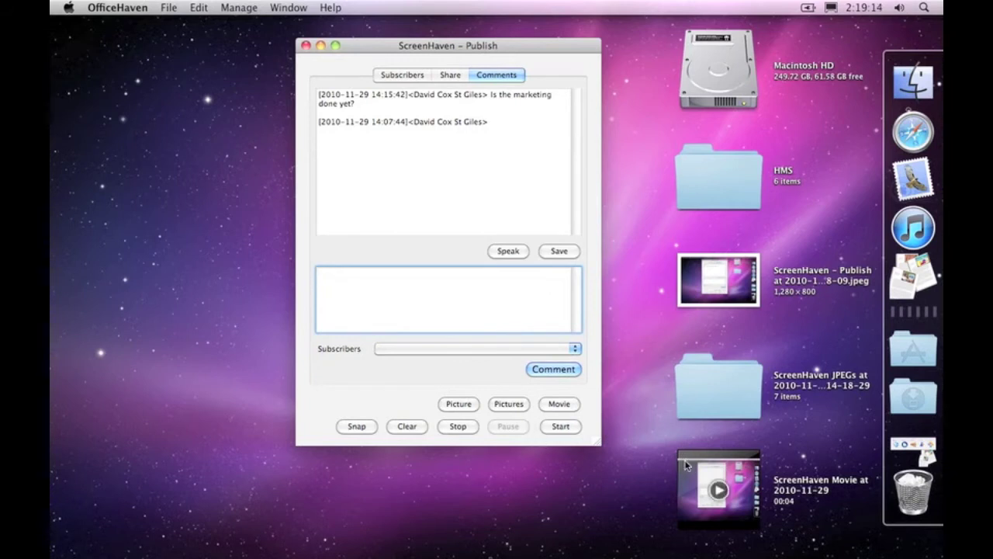
left_click(686, 464)
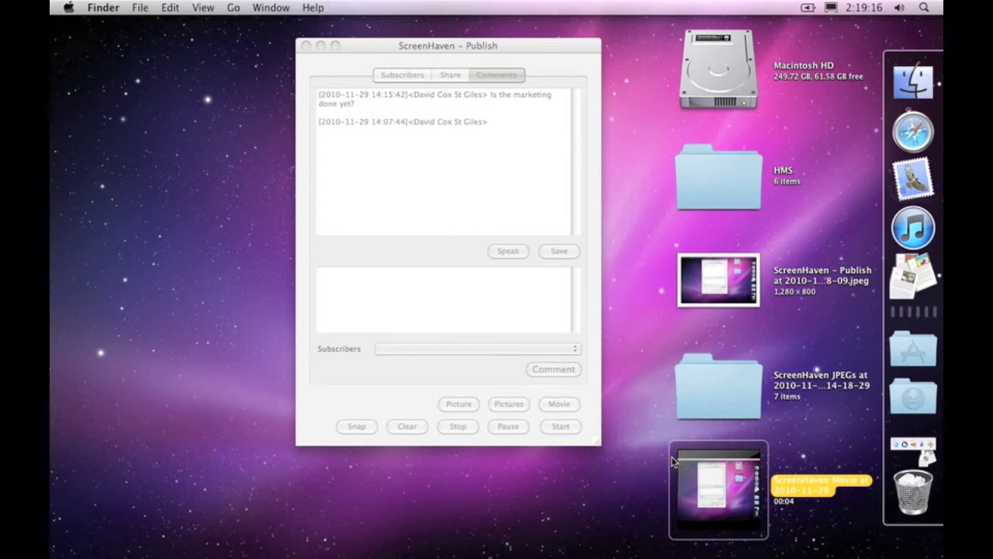
key("space")
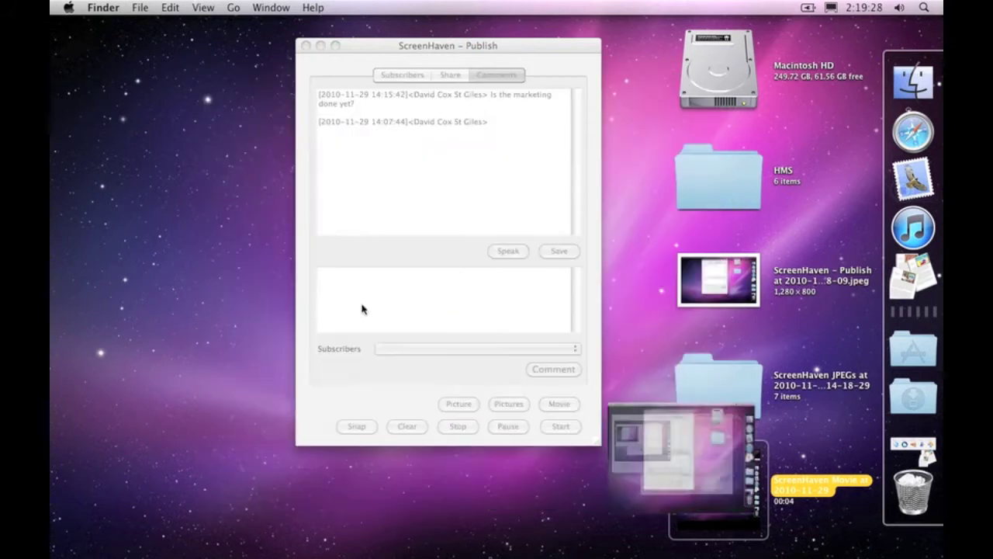
key("space")
left_click(631, 421)
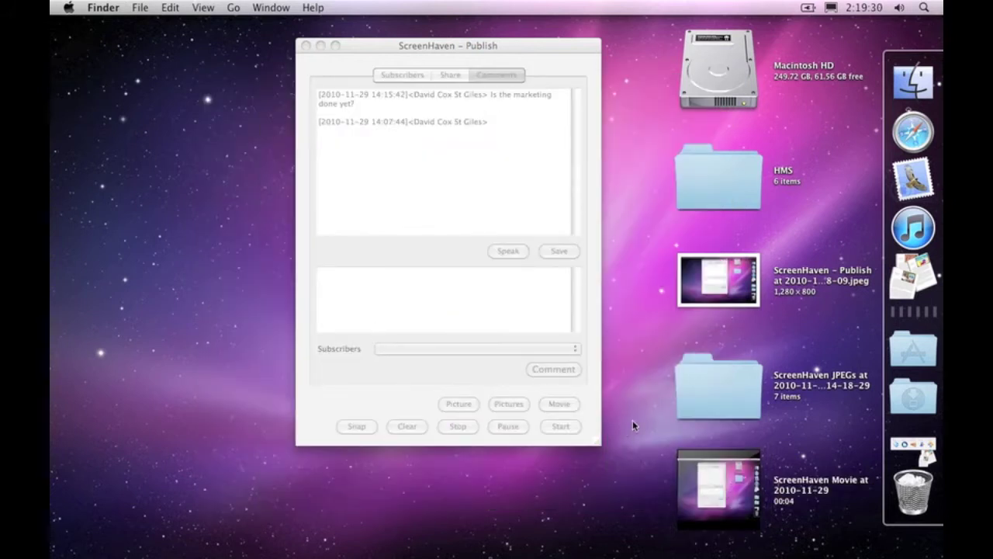
- Return to the Publish window, select the comment text "Is the marketing done yet?" and have it spoken aloud
left_click(435, 380)
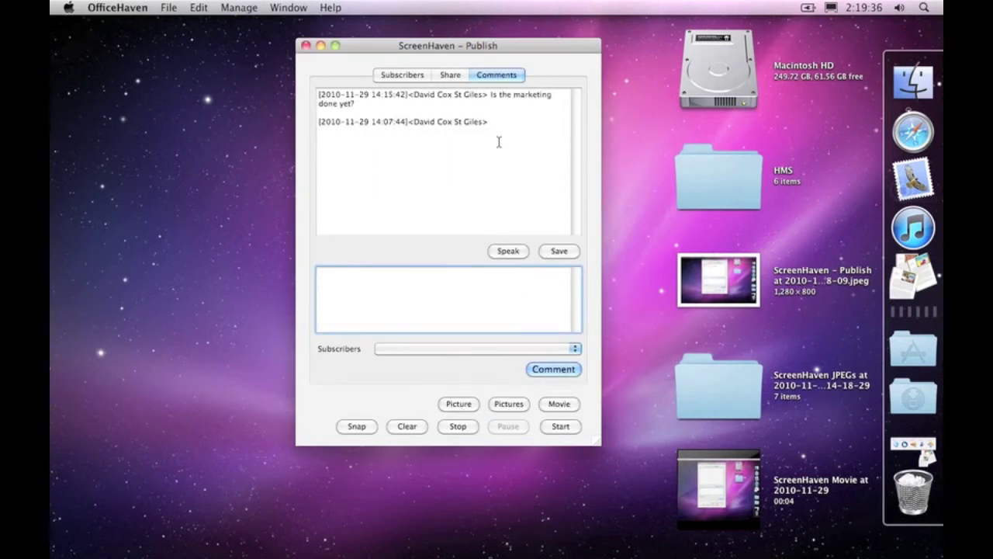
left_click(494, 96)
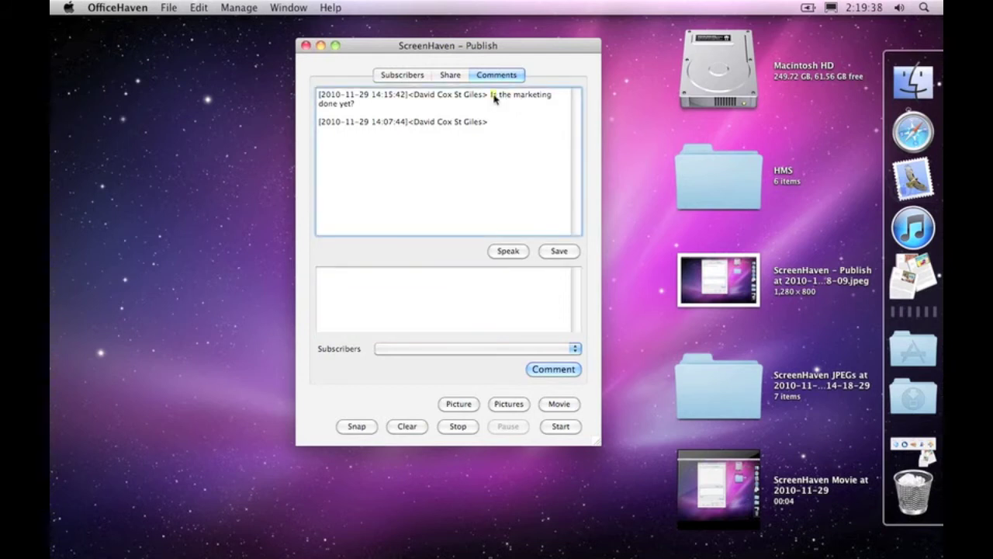
left_click_drag(493, 96, 363, 110)
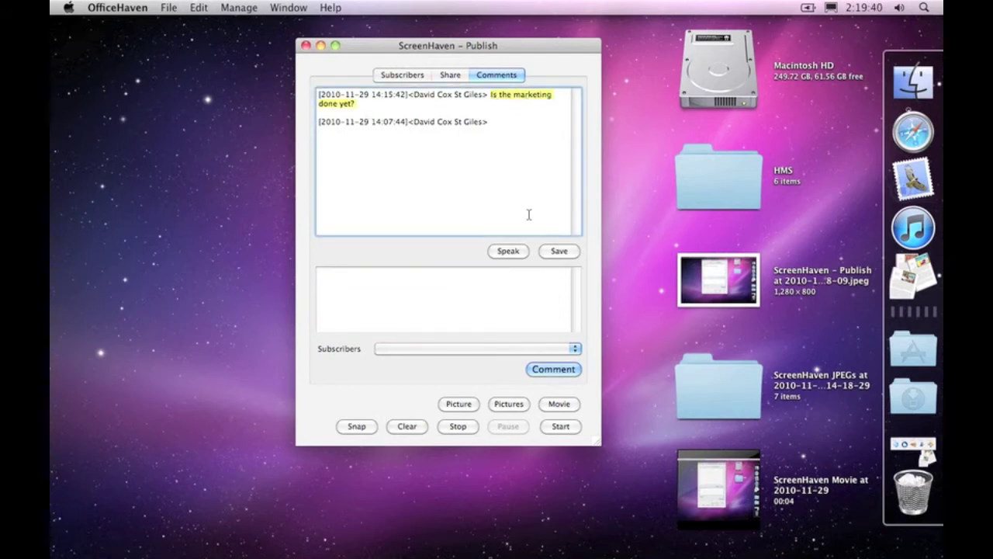
left_click(511, 251)
right_click(510, 94)
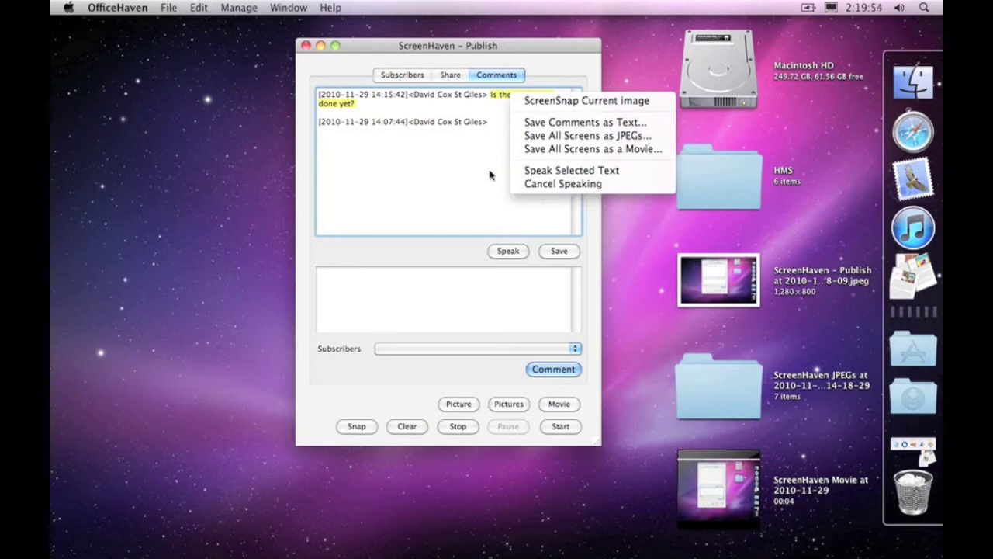
left_click(457, 135)
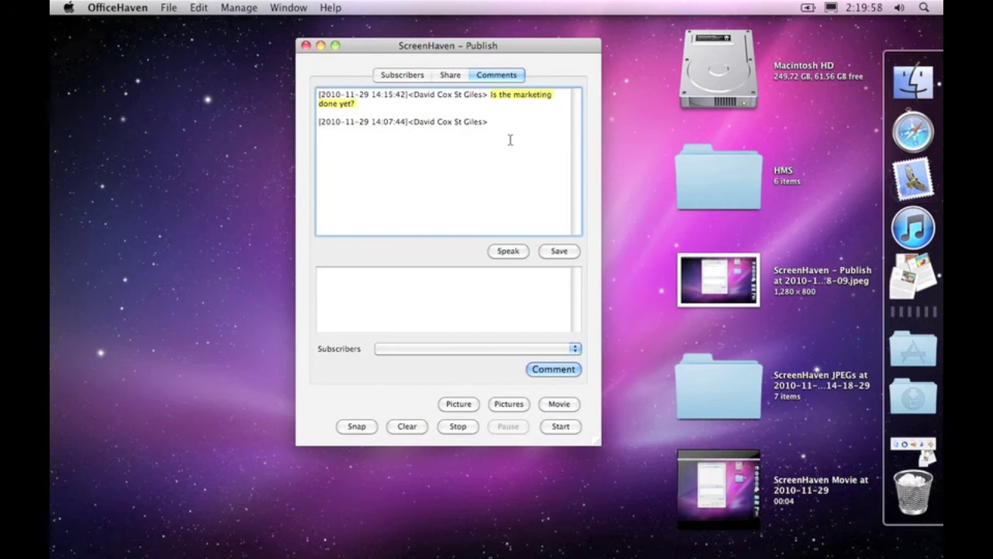
right_click(506, 95)
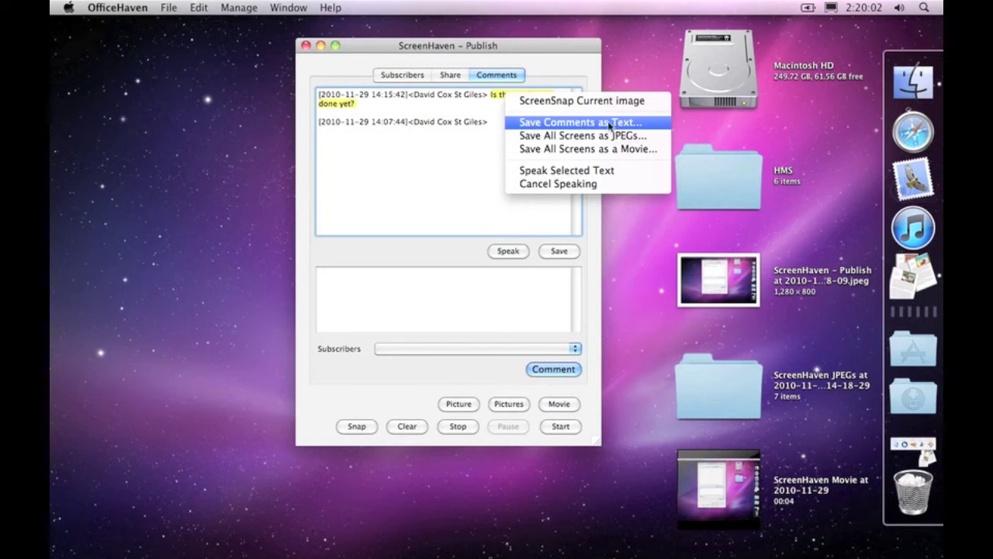
left_click(417, 134)
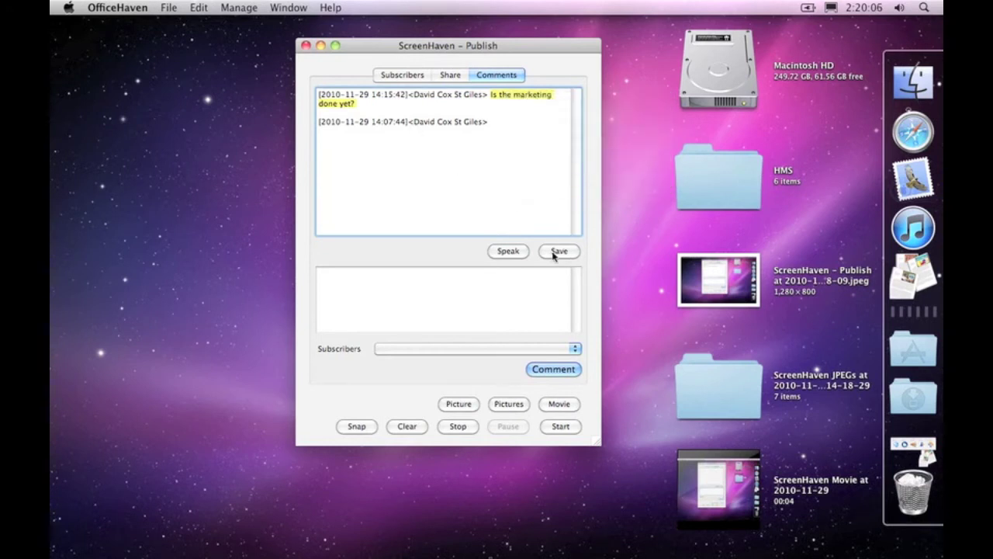
- Save the comments as a text file on the Desktop under the suggested name, preview the saved file and return to the Publish window
left_click(557, 252)
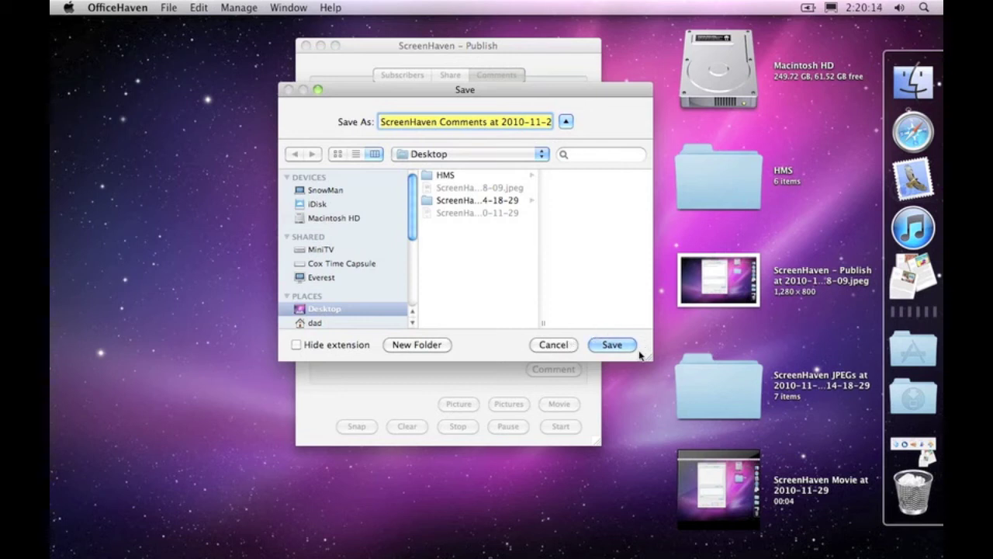
left_click(609, 344)
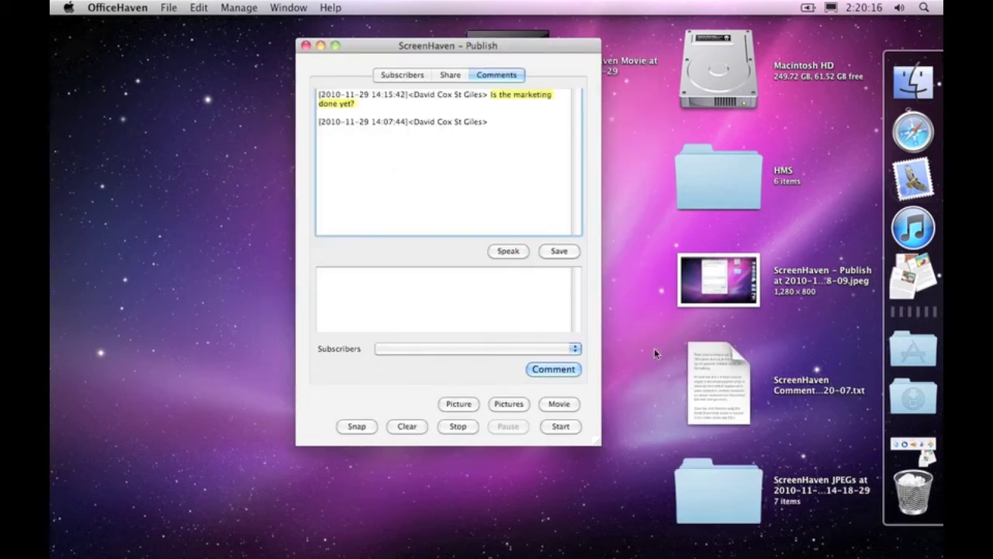
left_click(729, 382)
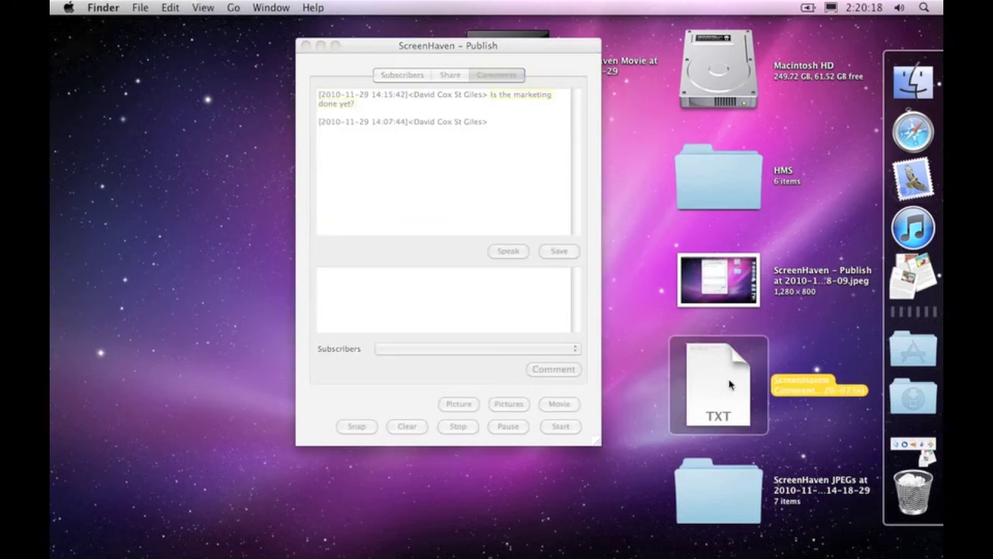
key("space")
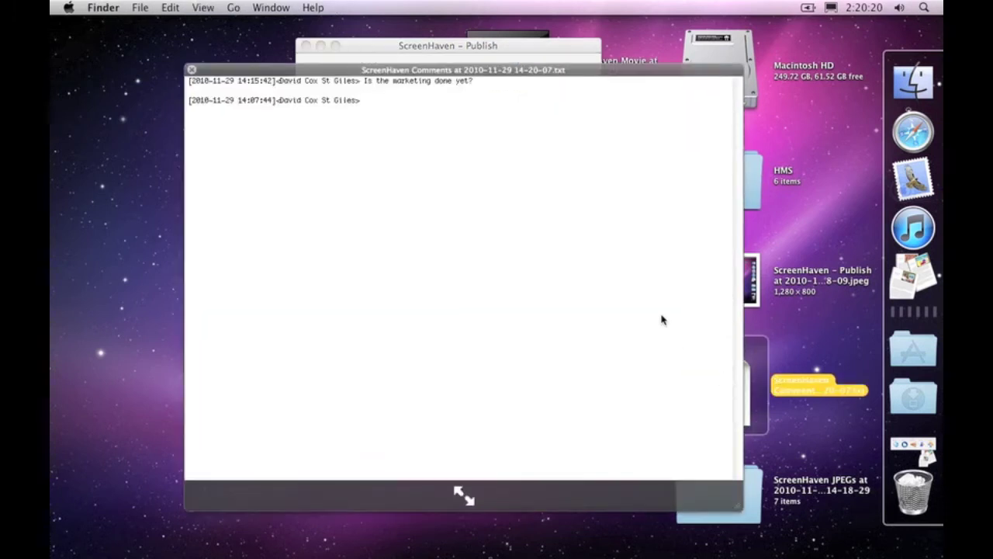
key("space")
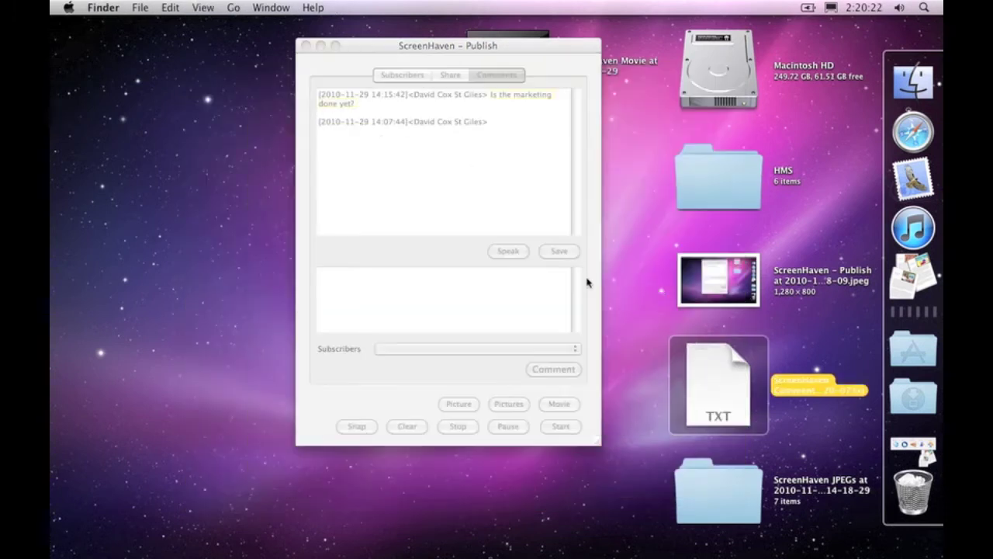
left_click(594, 247)
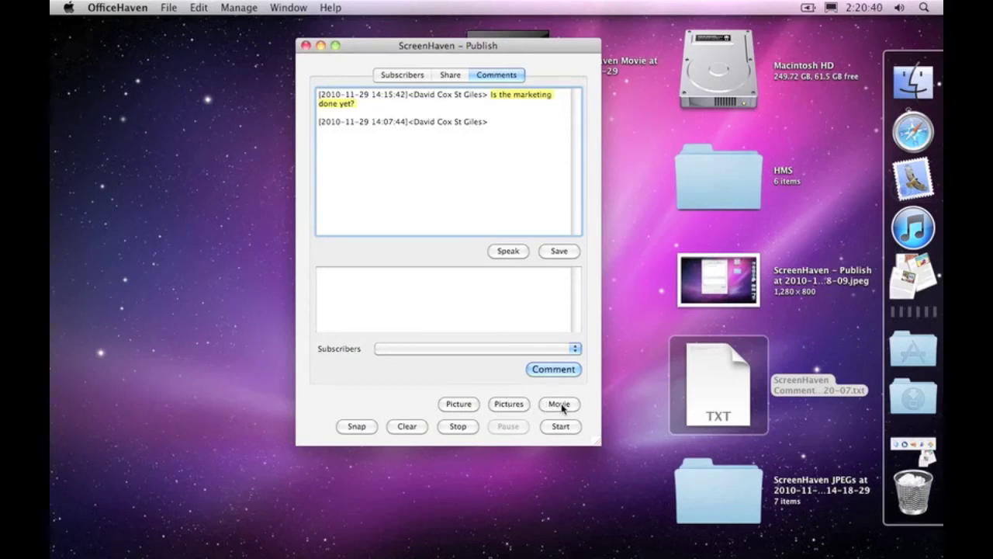
left_click(491, 165)
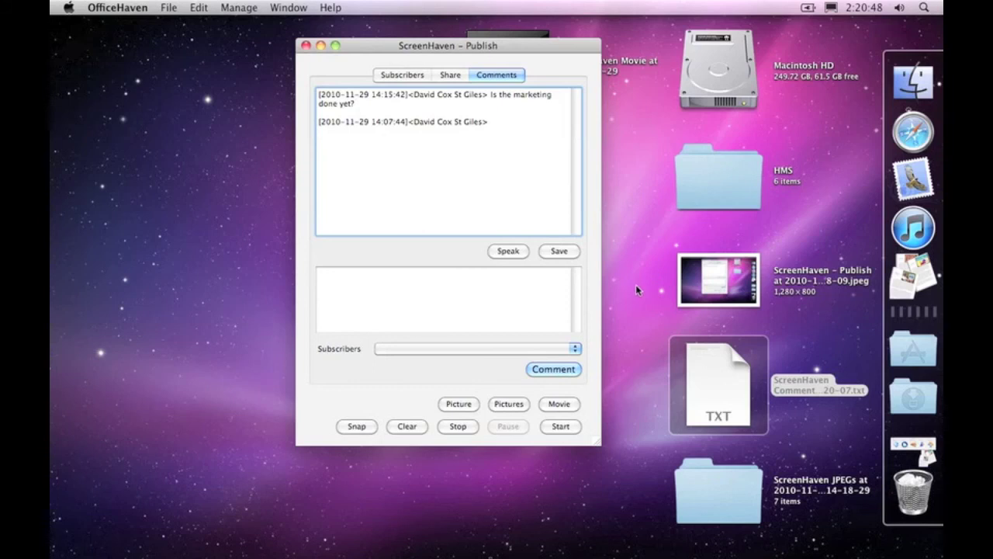
left_click_drag(639, 245, 780, 416)
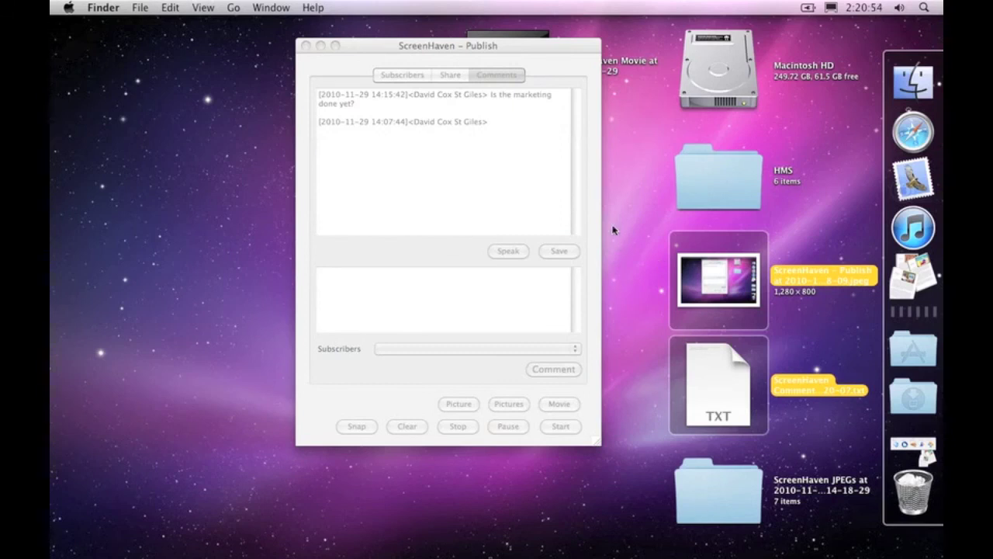
left_click(540, 62)
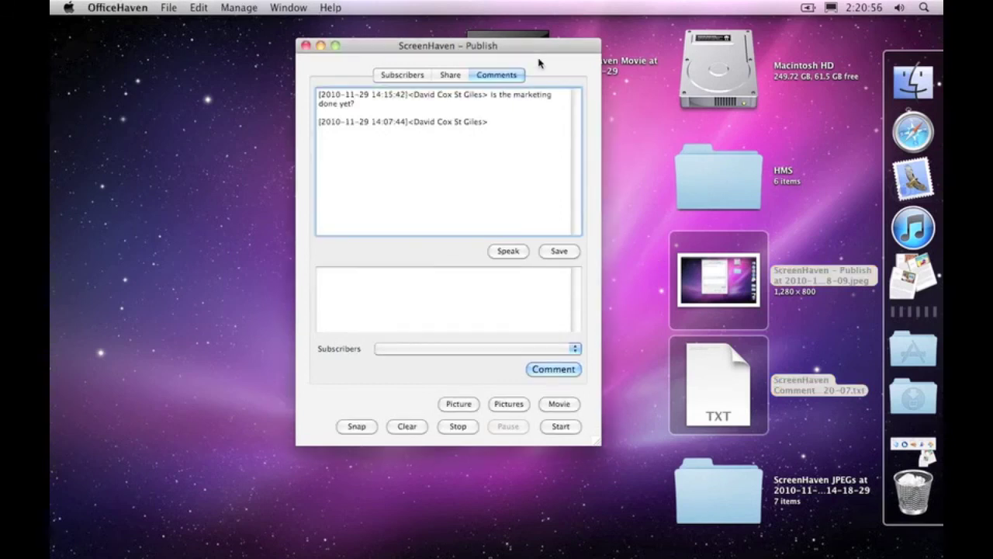